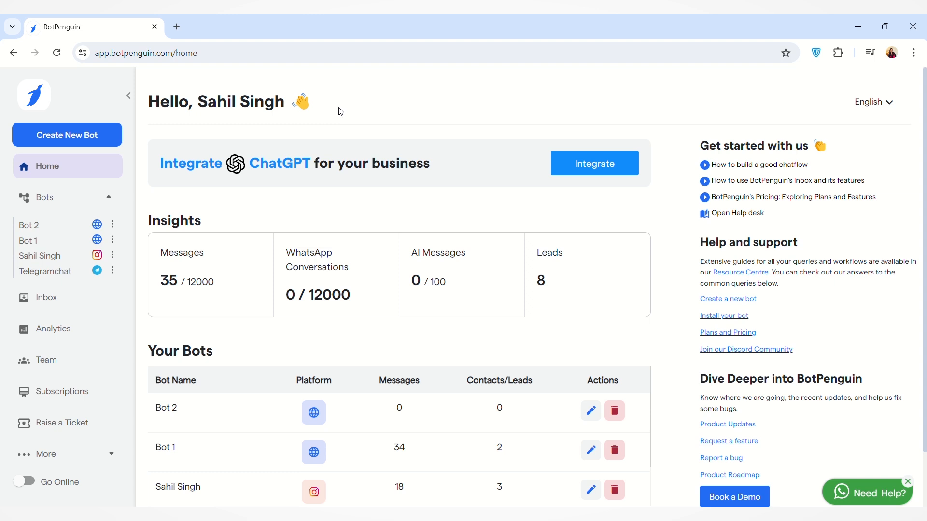
- Open the chat window customization in the website chatbot settings of Bot 1
left_click(55, 242)
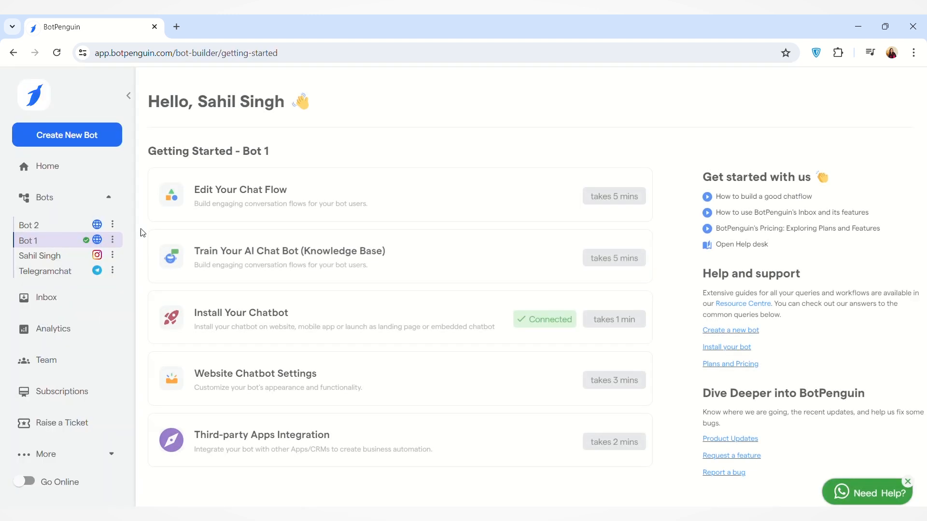
left_click(384, 387)
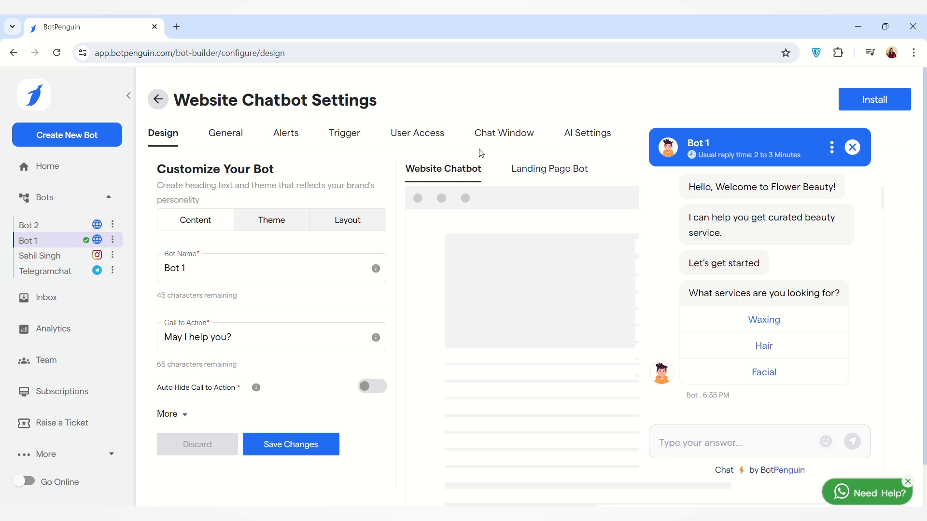
left_click(509, 142)
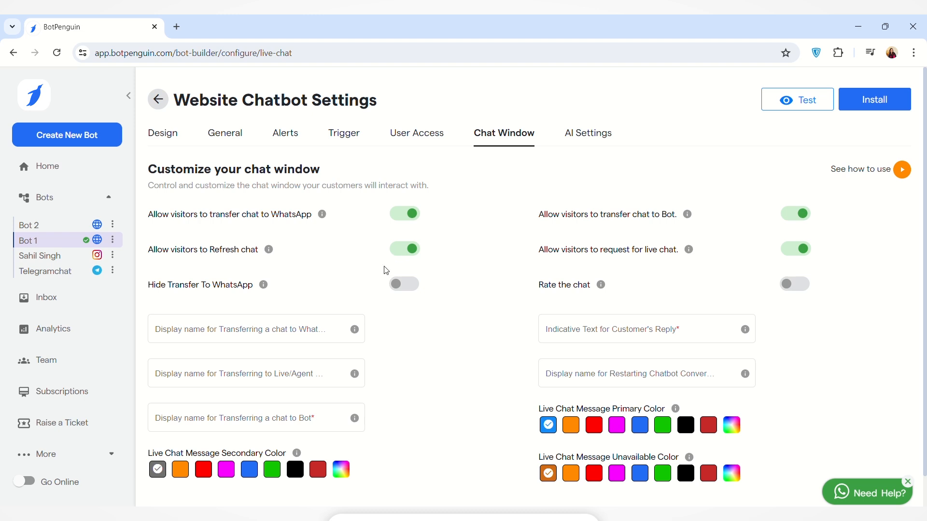
- Enable the Hide Transfer To WhatsApp and Rate the chat options for the chat window
left_click(404, 286)
left_click(797, 284)
left_click(261, 338)
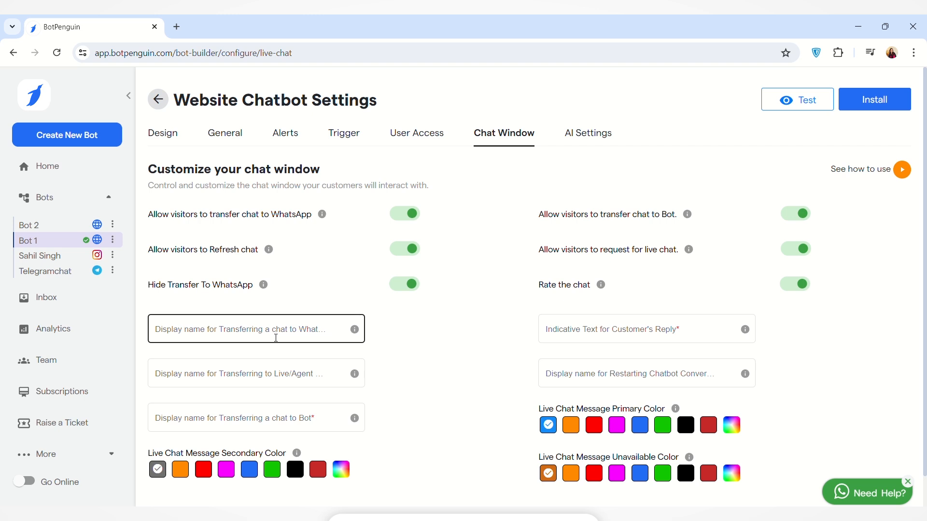
left_click(316, 251)
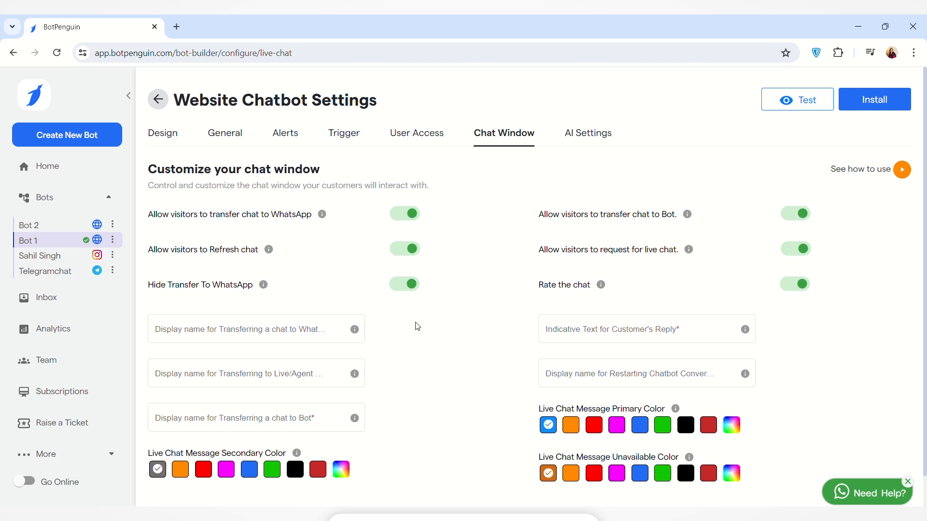
- Test the chatbot as a website widget, check its options menu, and close the preview
left_click(802, 111)
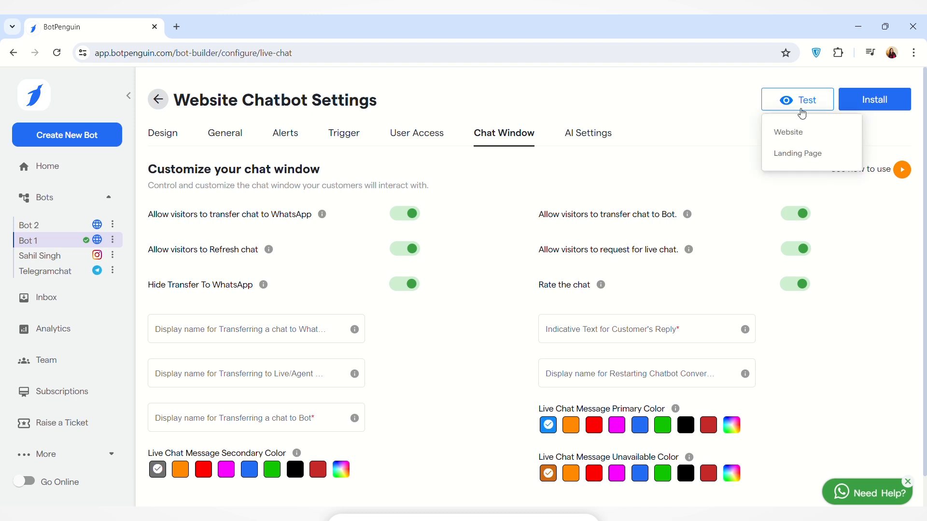
left_click(795, 132)
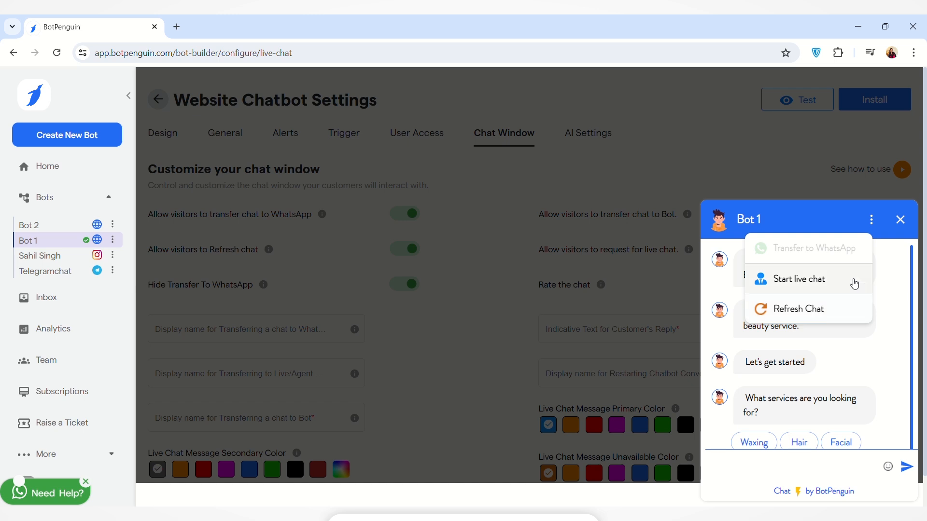
left_click(901, 223)
left_click(900, 221)
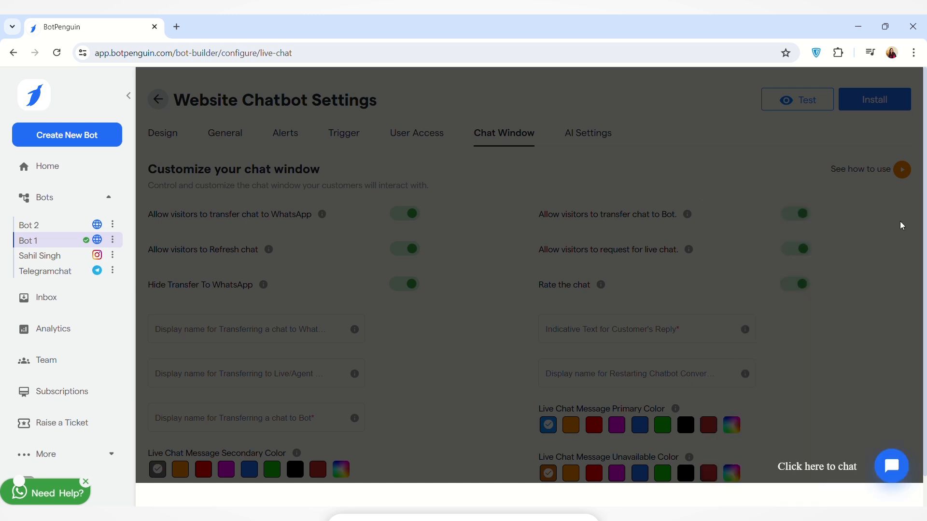
- Set the display name for transferring a chat to WhatsApp to "Whatsapp chat transfer"
scroll(408, 340, "down", 1)
left_click(290, 302)
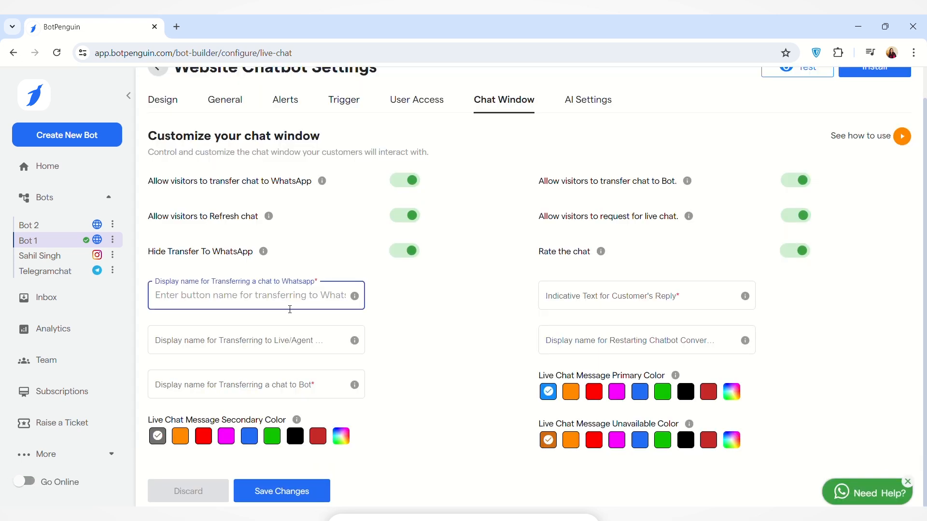
type("Wha")
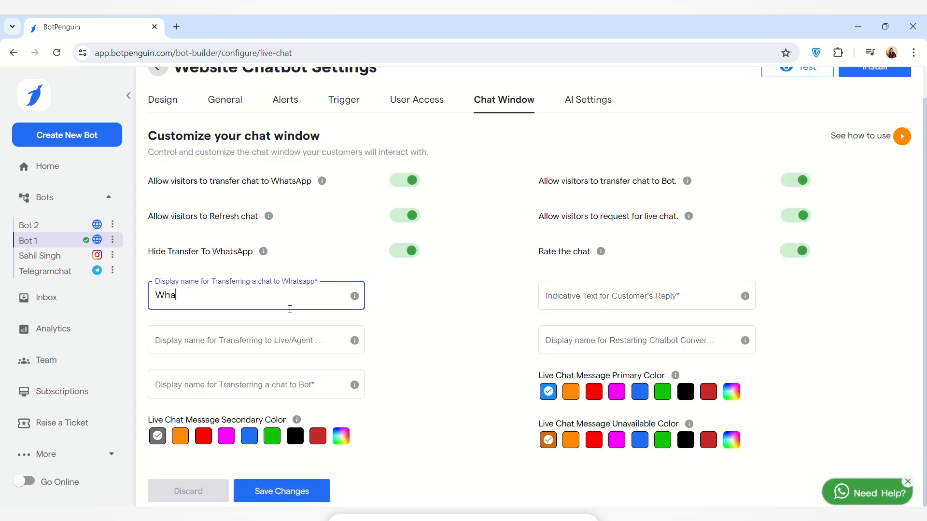
type("tsapp chat transfer")
- Set the display name for transferring to live/agent chat to "Live agent transfer"
left_click(278, 347)
type("Live")
key("BackSpace")
key("BackSpace")
key("BackSpace")
key("BackSpace")
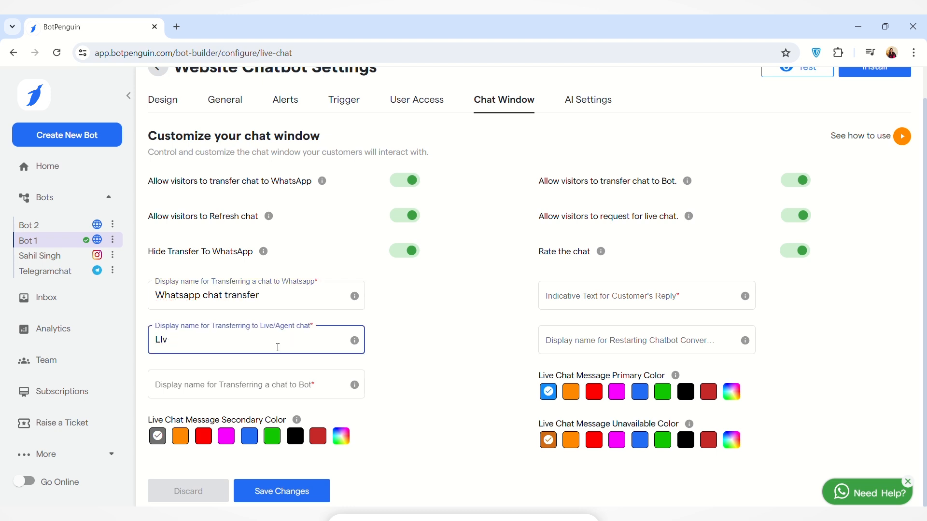
type("ive agent transfer")
- Set the display name for transferring a chat to the bot to "Bot chat transfer"
left_click(282, 389)
type("B")
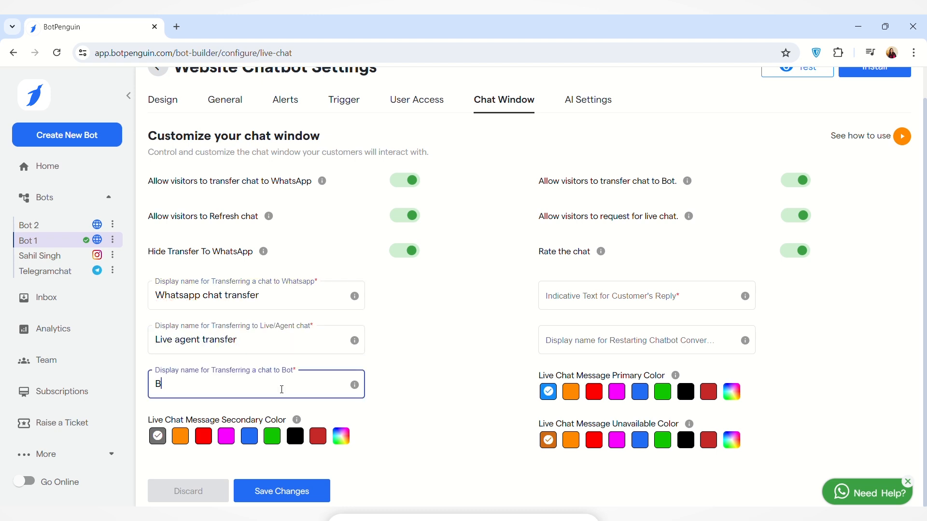
type("ot chat transfer")
- Set the indicative text for the customer's reply to "Please type something here.." and the restart conversation display name to "Restart"
left_click(645, 295)
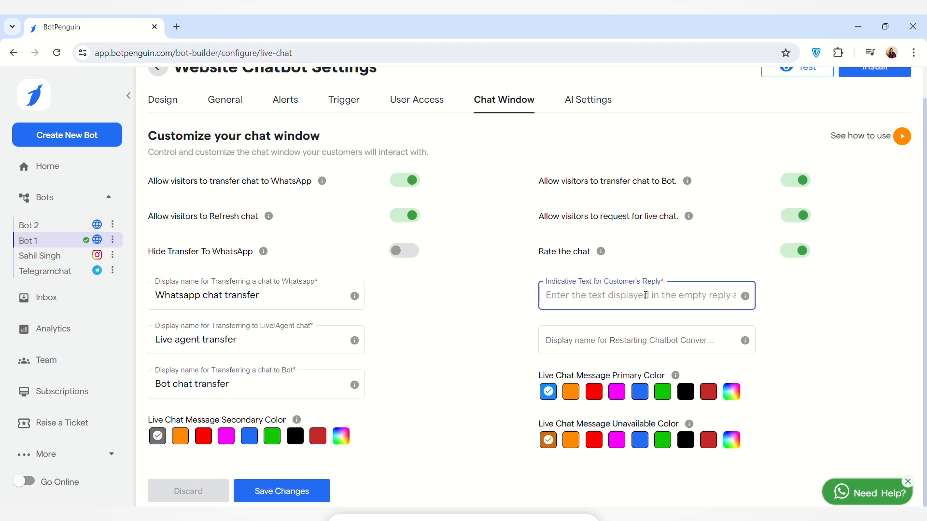
type("PL")
key("BackSpace")
type("lease ")
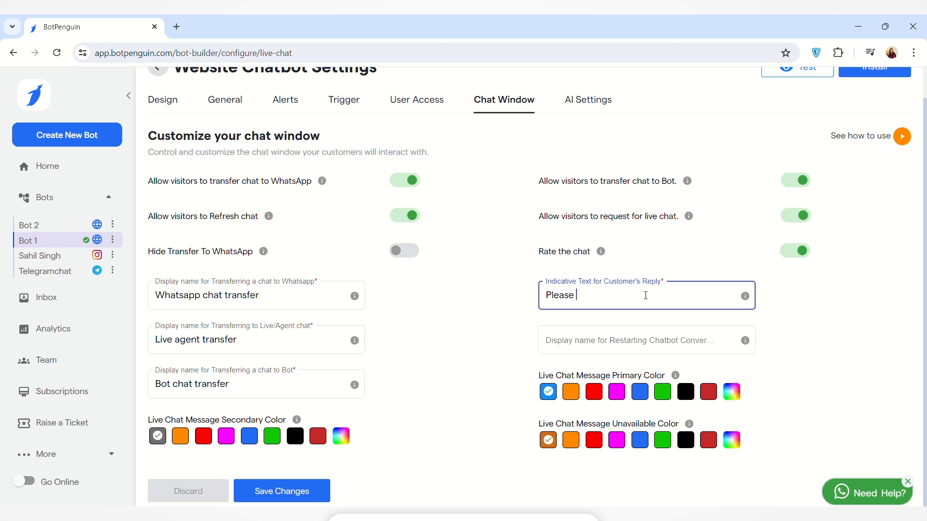
type("type something here..")
left_click(677, 351)
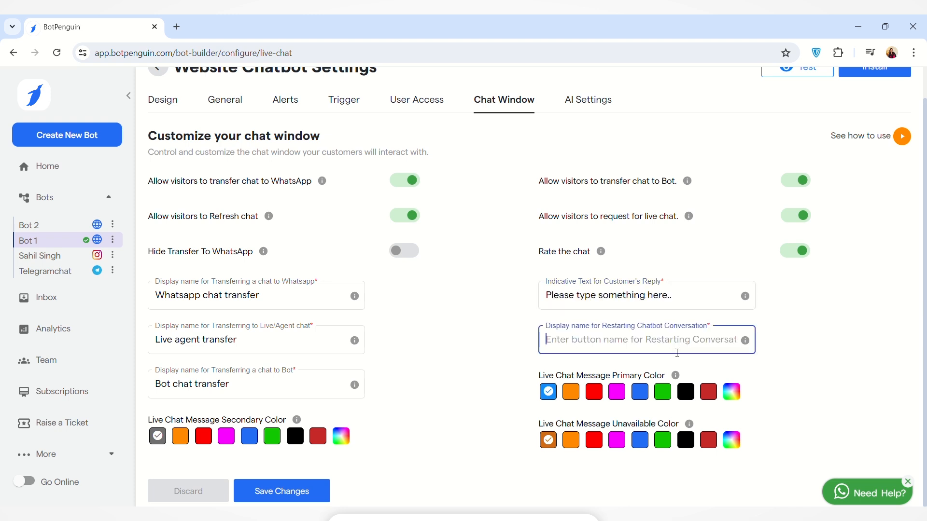
type("Restart")
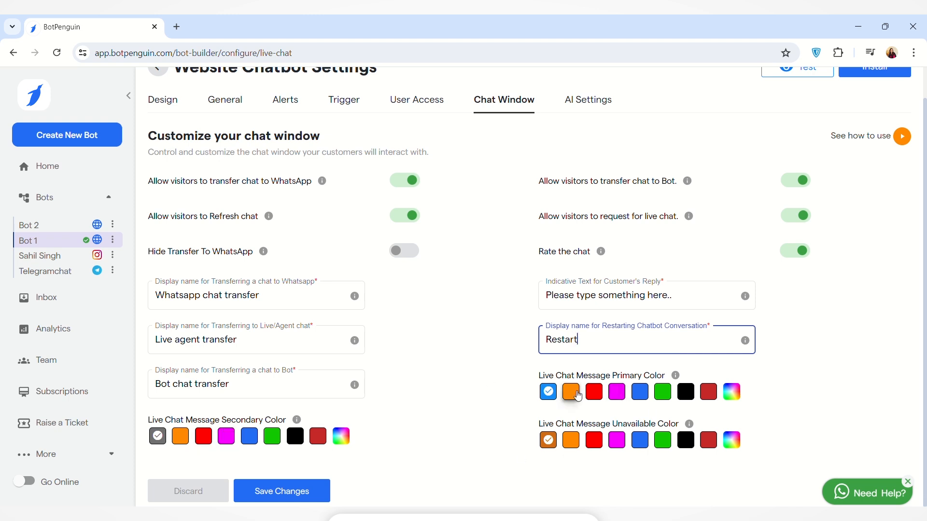
- Set the live chat message primary color to a custom light green
left_click(663, 392)
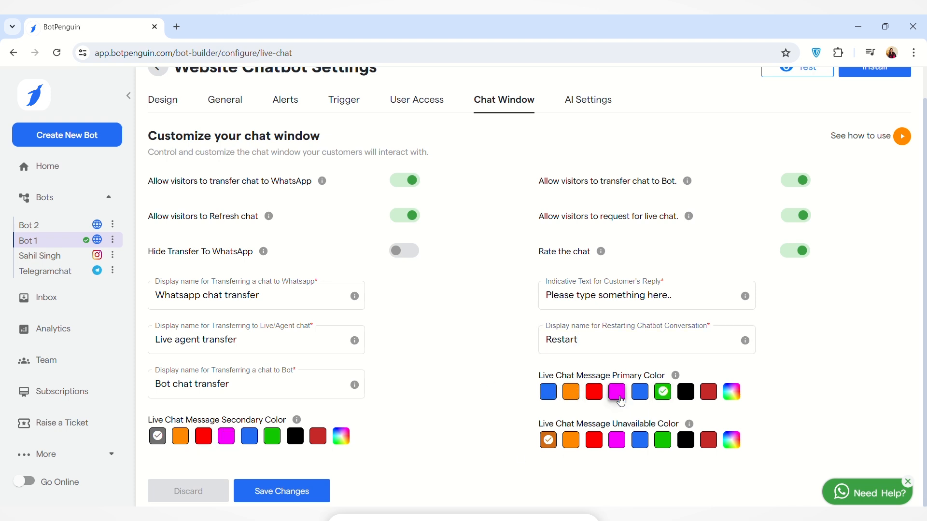
left_click(733, 397)
left_click_drag(714, 417, 675, 401)
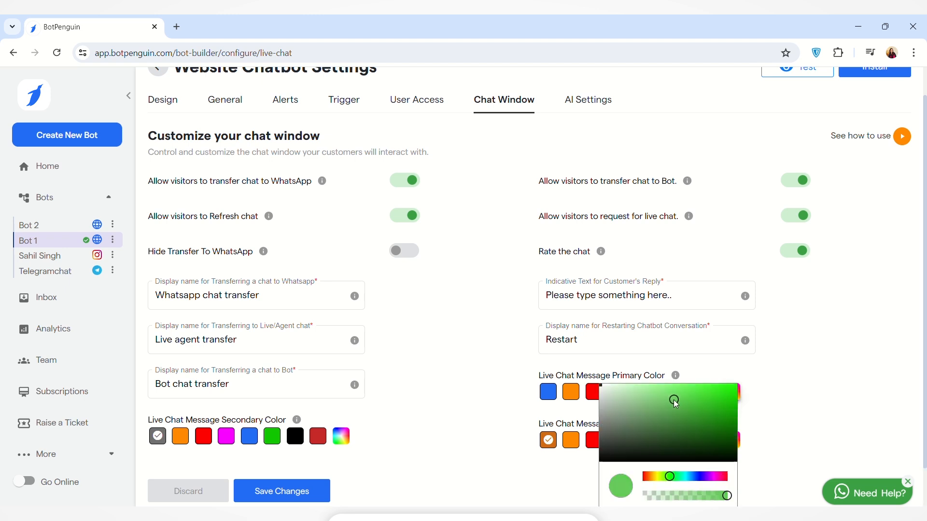
left_click(719, 377)
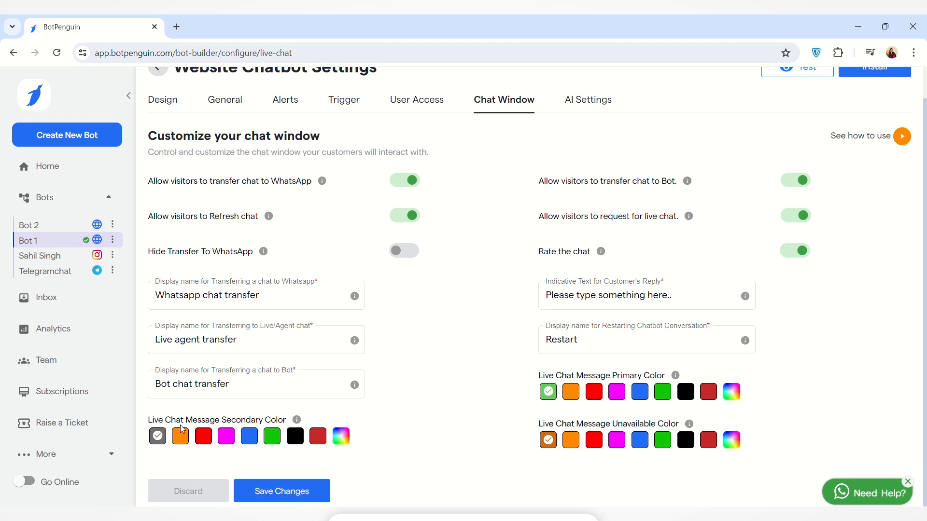
- Set the live chat message secondary and unavailable colors to magenta and save the chat window changes
left_click(223, 438)
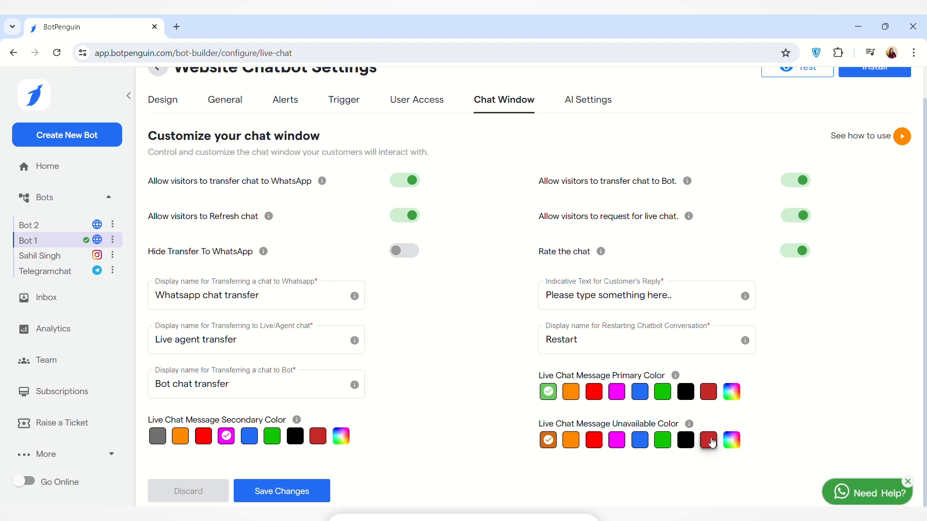
left_click(641, 440)
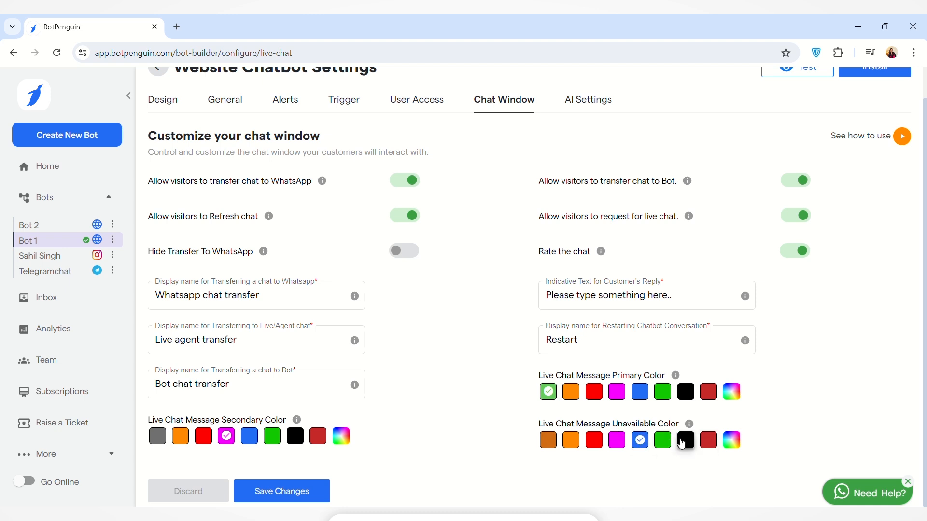
left_click(617, 441)
scroll(439, 379, "up", 1)
scroll(410, 396, "down", 1)
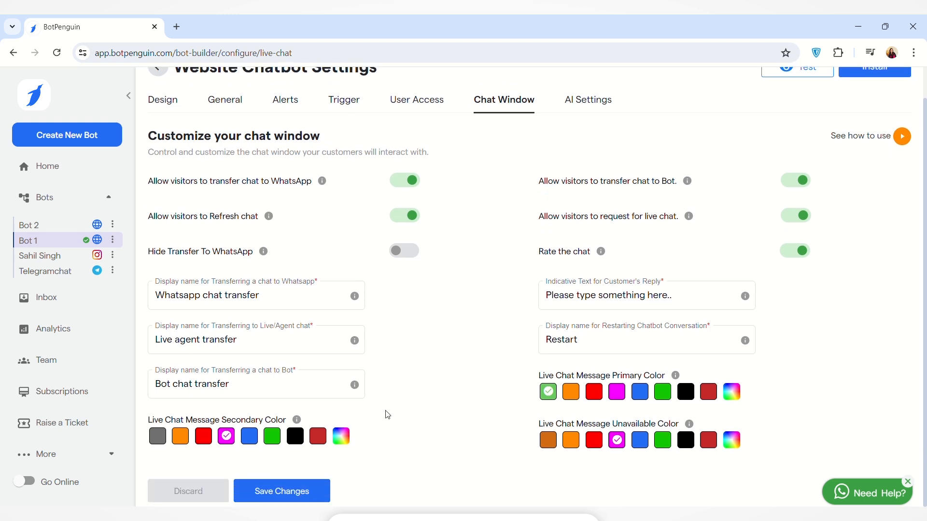
left_click(290, 497)
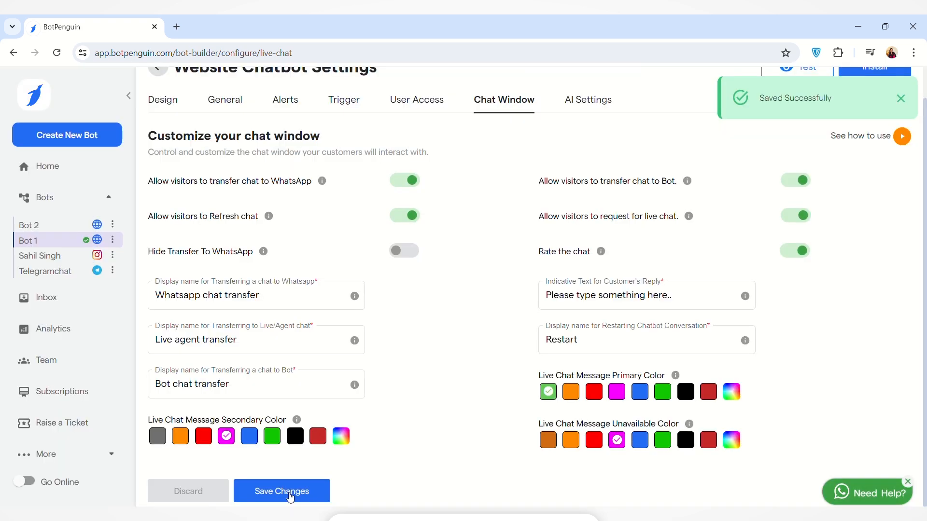
- Test the website chatbot again and check the renamed entries in its options menu
scroll(844, 103, "up", 1)
left_click(818, 102)
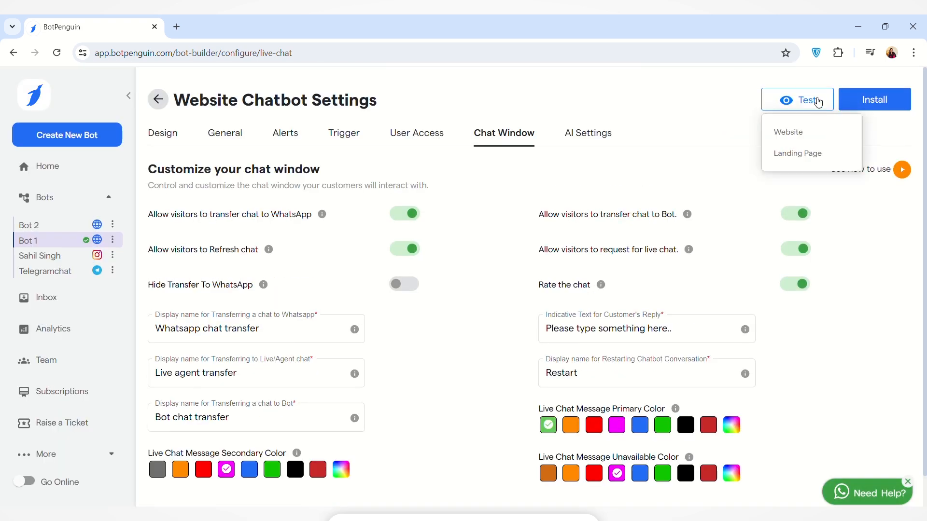
left_click(795, 132)
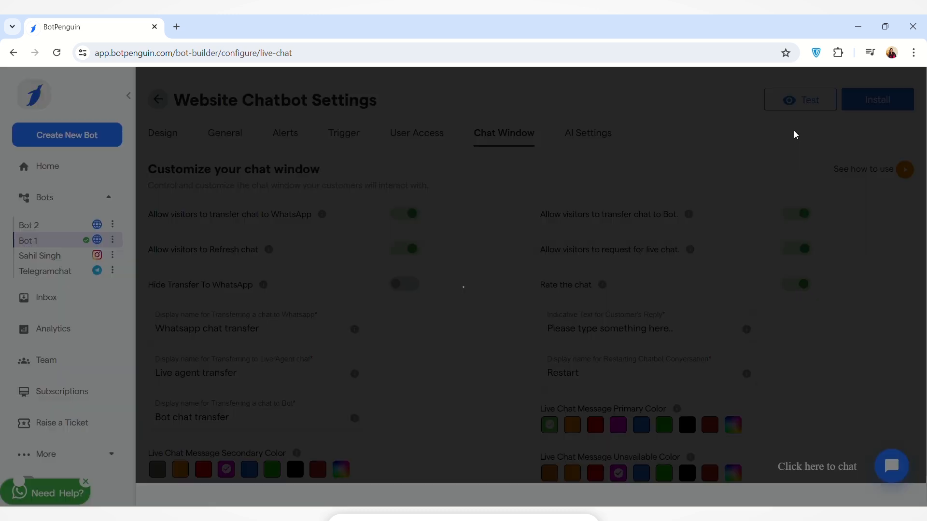
left_click(871, 222)
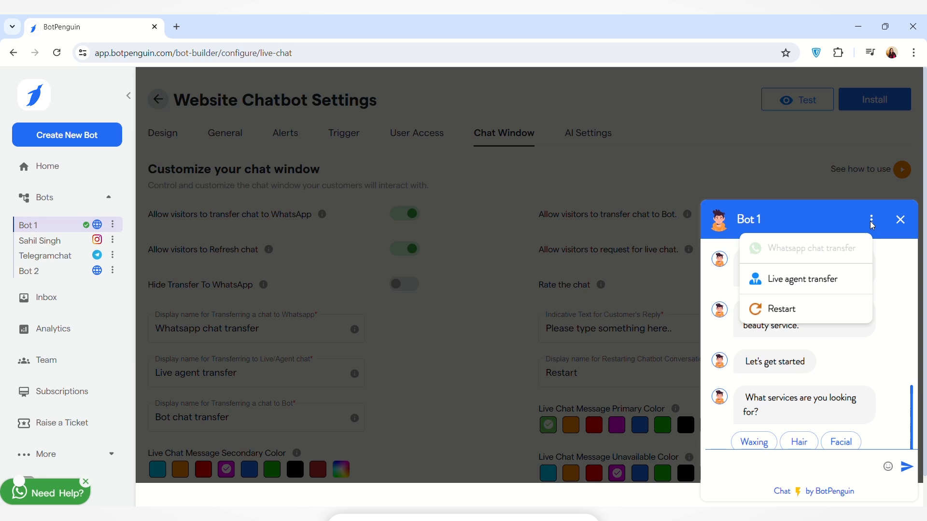
left_click(894, 350)
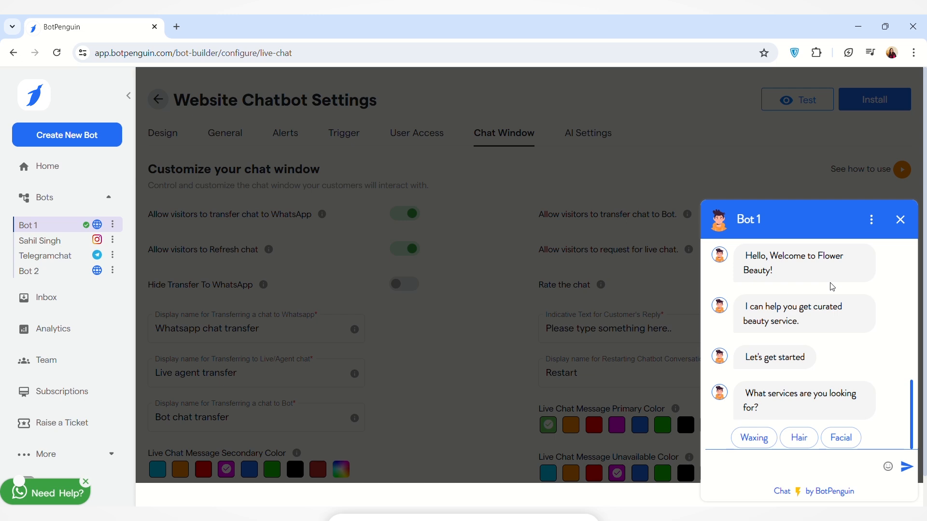
- End the test chat and rate the conversation five stars
left_click(899, 220)
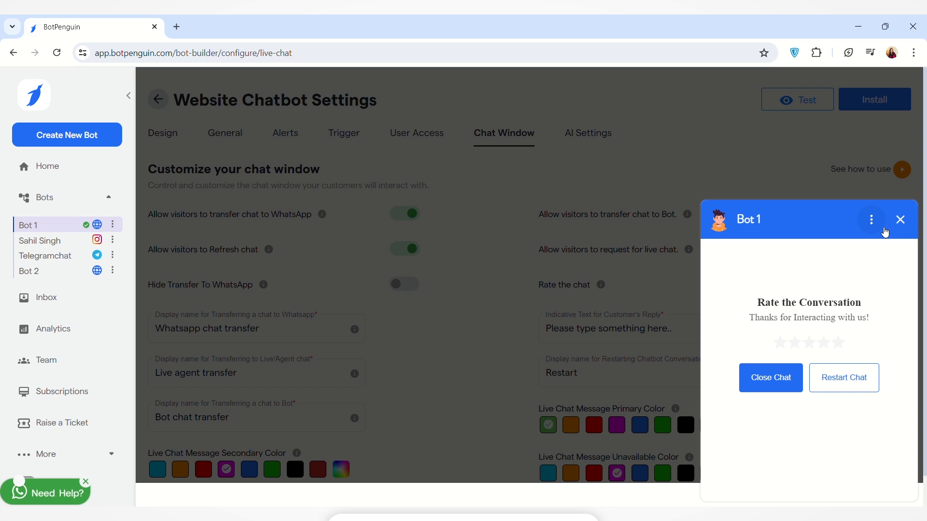
left_click(839, 343)
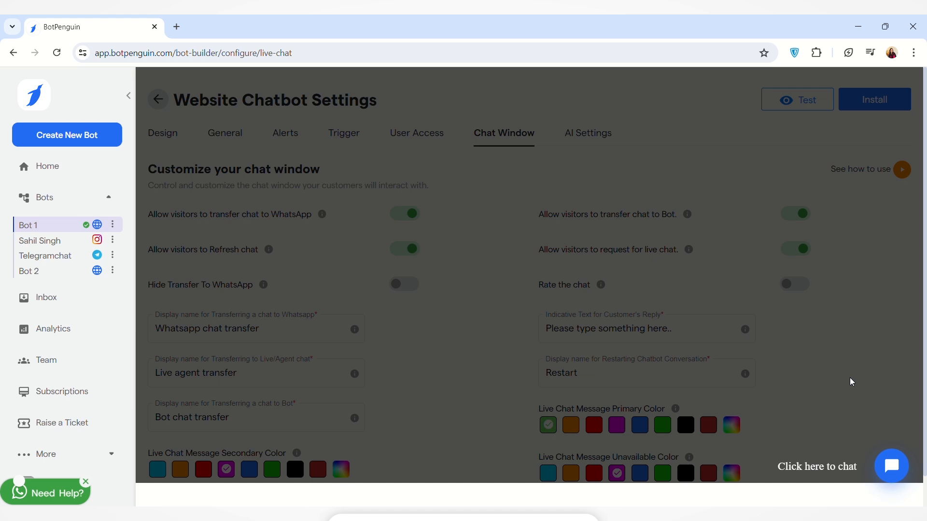
scroll(712, 296, "down", 1)
scroll(712, 296, "up", 1)
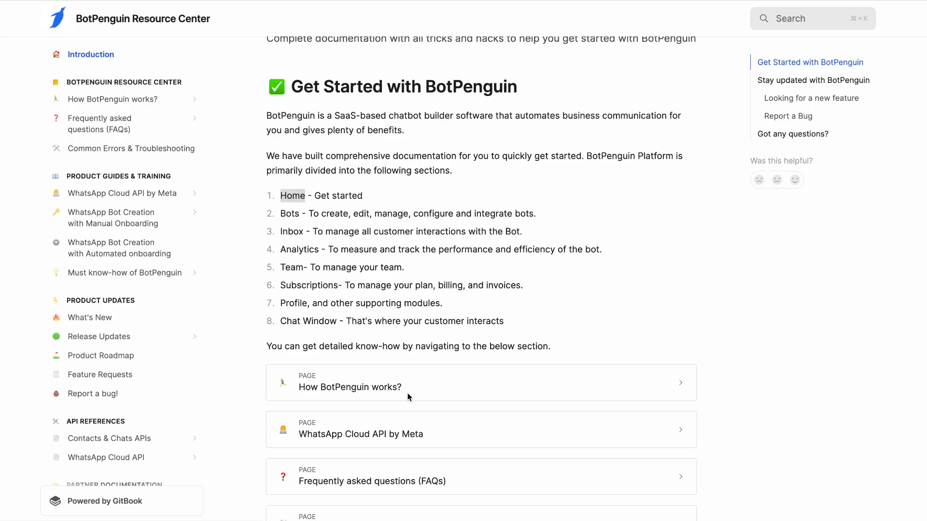
scroll(459, 346, "down", 12)
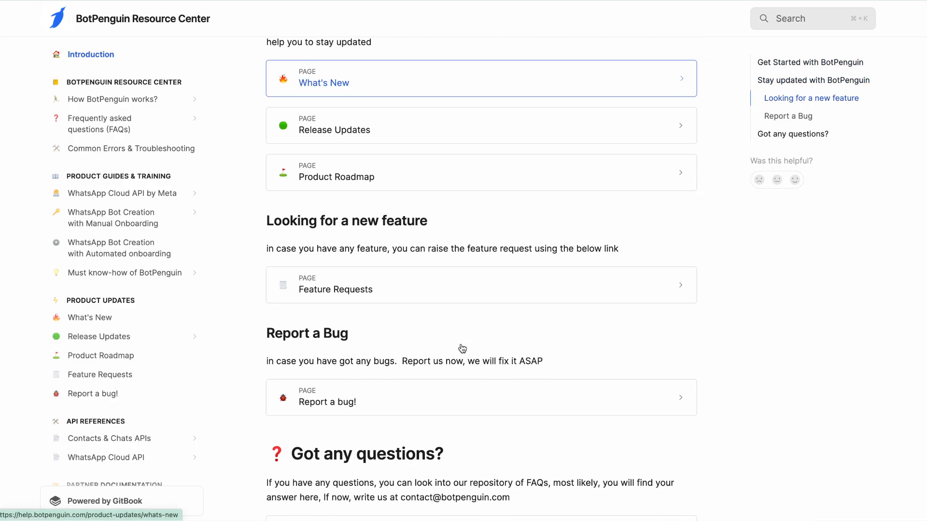